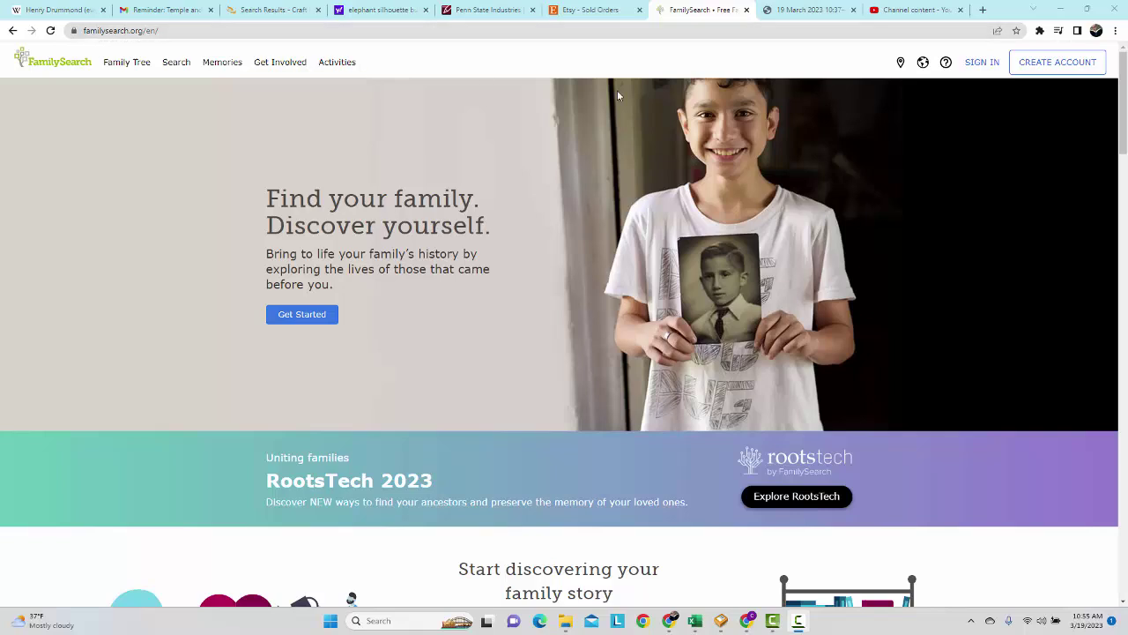
# Step: Sign in to FamilySearch with 'Keep me signed in for 2 weeks' ticked
pyautogui.click(978, 61)
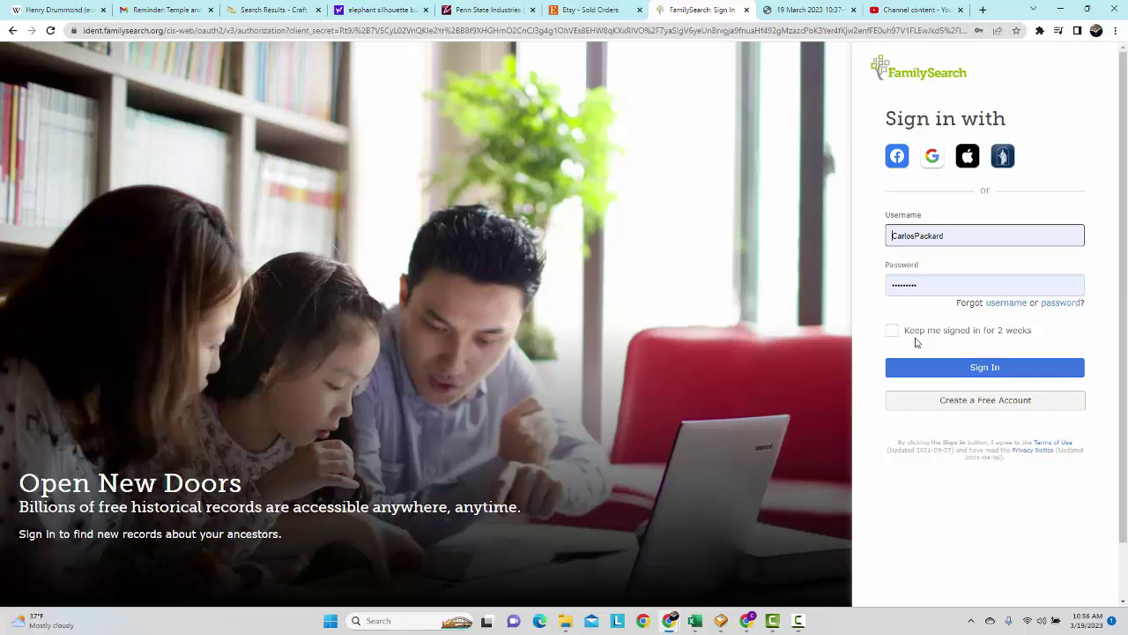
pyautogui.click(893, 331)
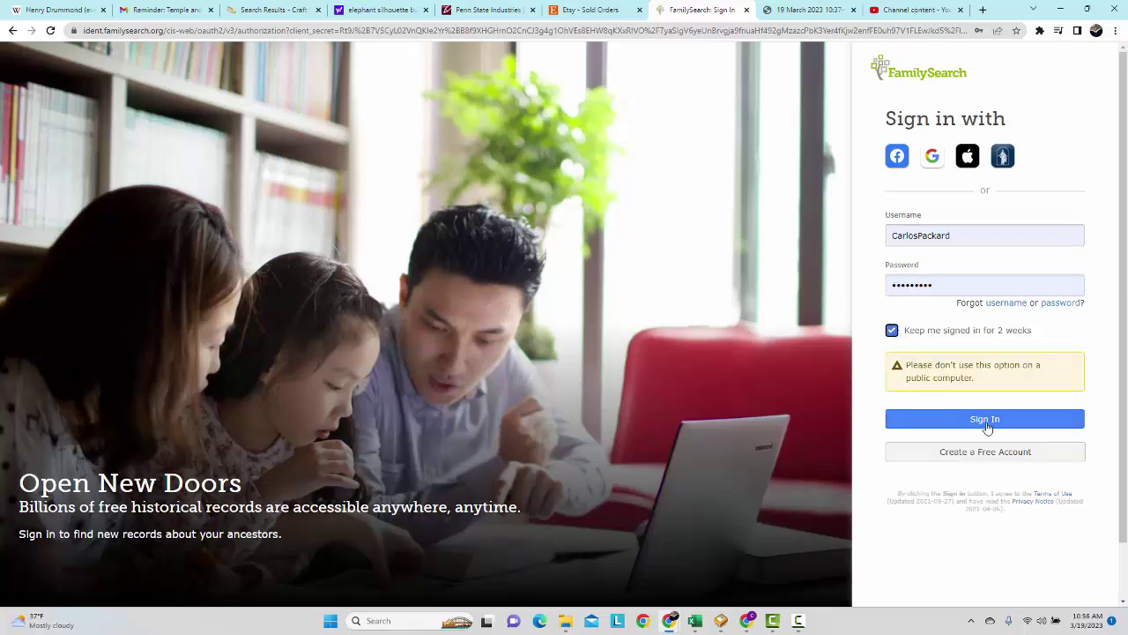
pyautogui.click(988, 421)
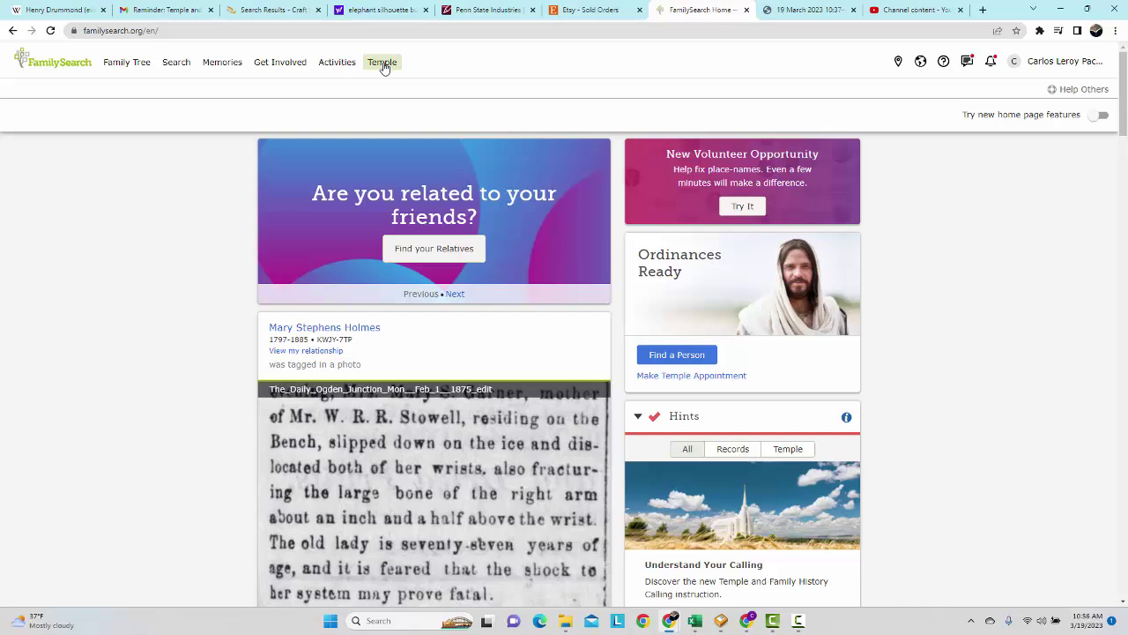
# Step: Open the Temple dropdown in the top navigation bar of the home page
pyautogui.click(383, 66)
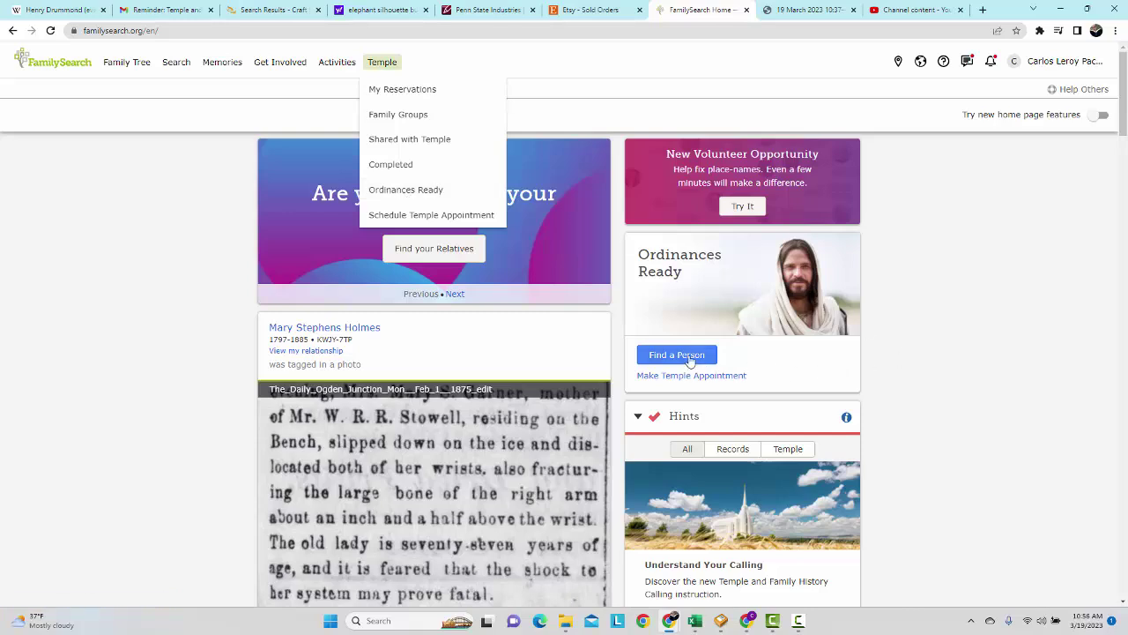
# Step: Open Ordinances Ready and search for male Initiatory ordinances
pyautogui.click(690, 358)
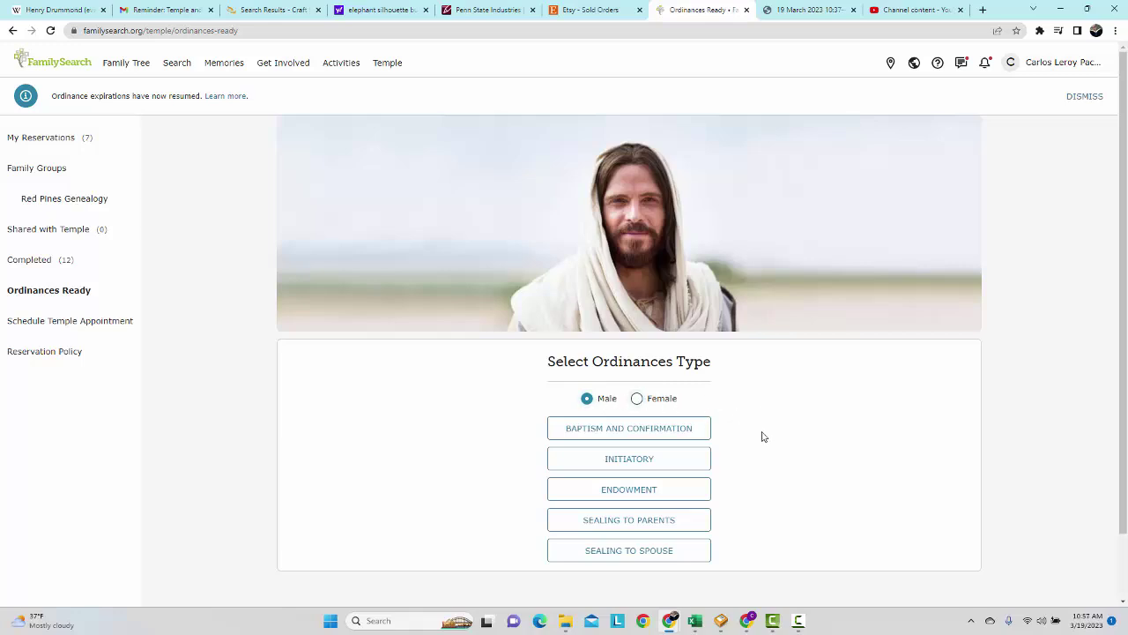
pyautogui.scroll(-1, 765, 437)
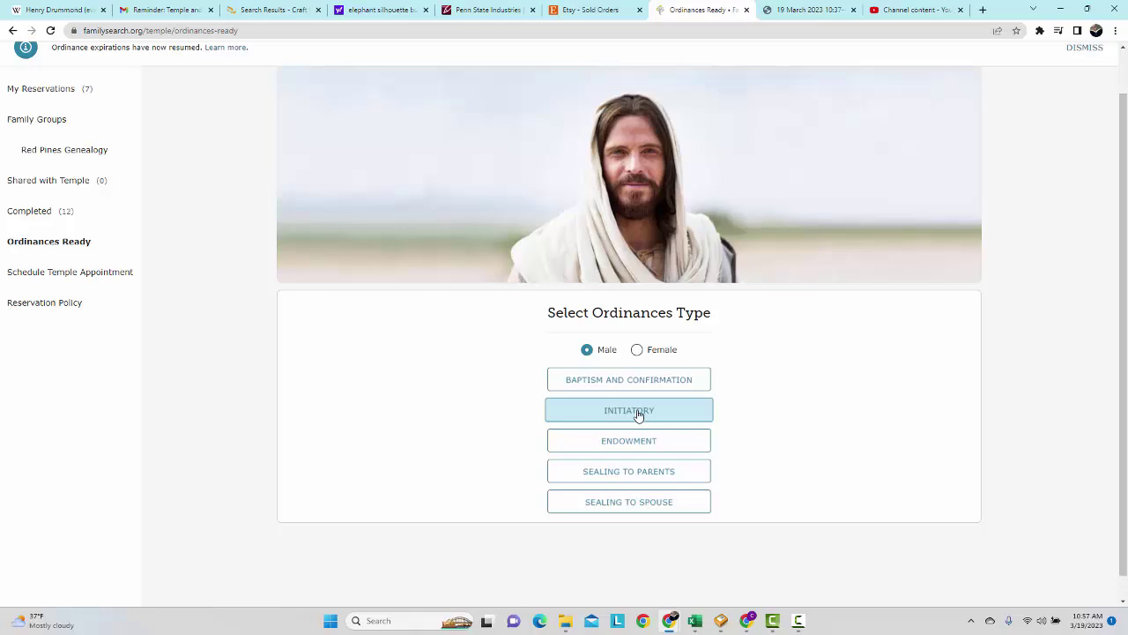
pyautogui.click(638, 415)
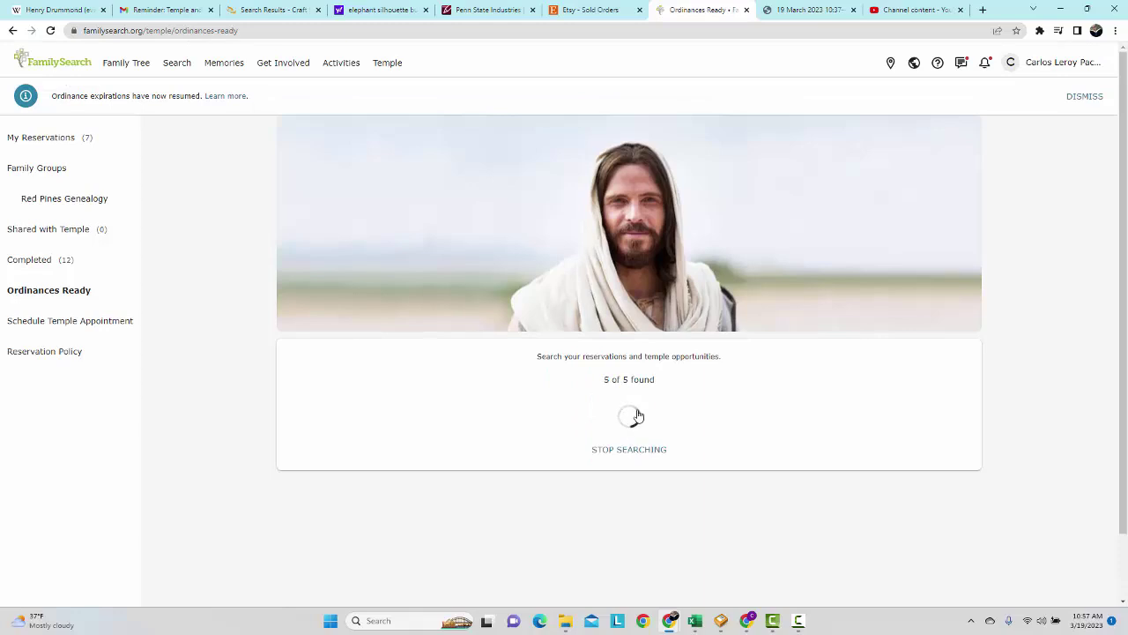
# Step: Let the Initiatory search finish and scan the returned results
pyautogui.click(638, 415)
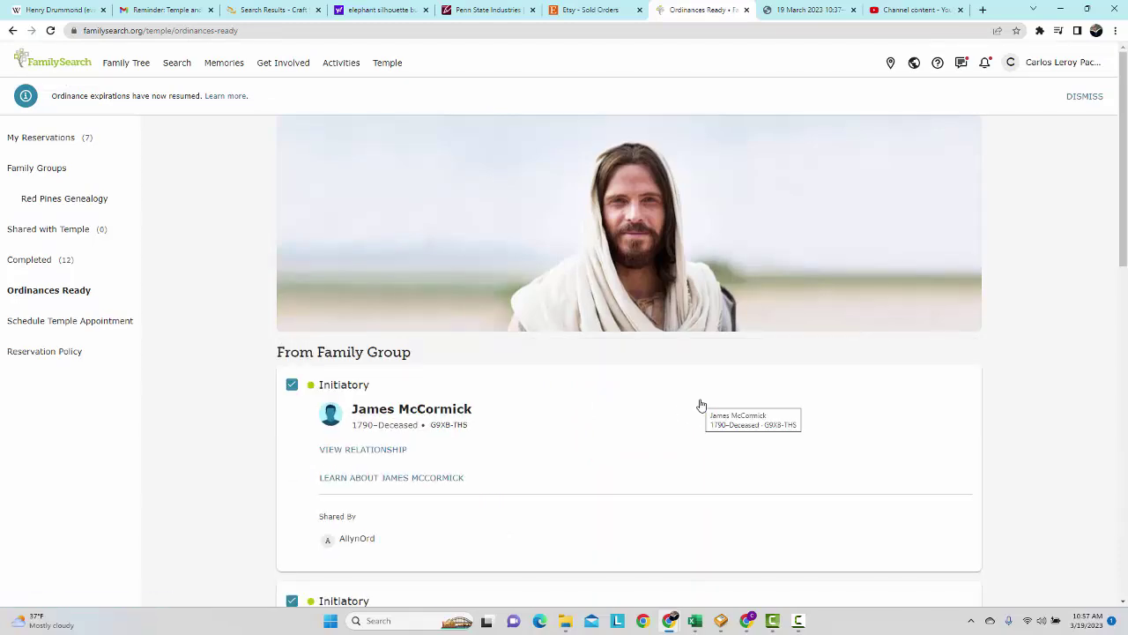
pyautogui.scroll(-1, 701, 405)
pyautogui.scroll(-3, 702, 405)
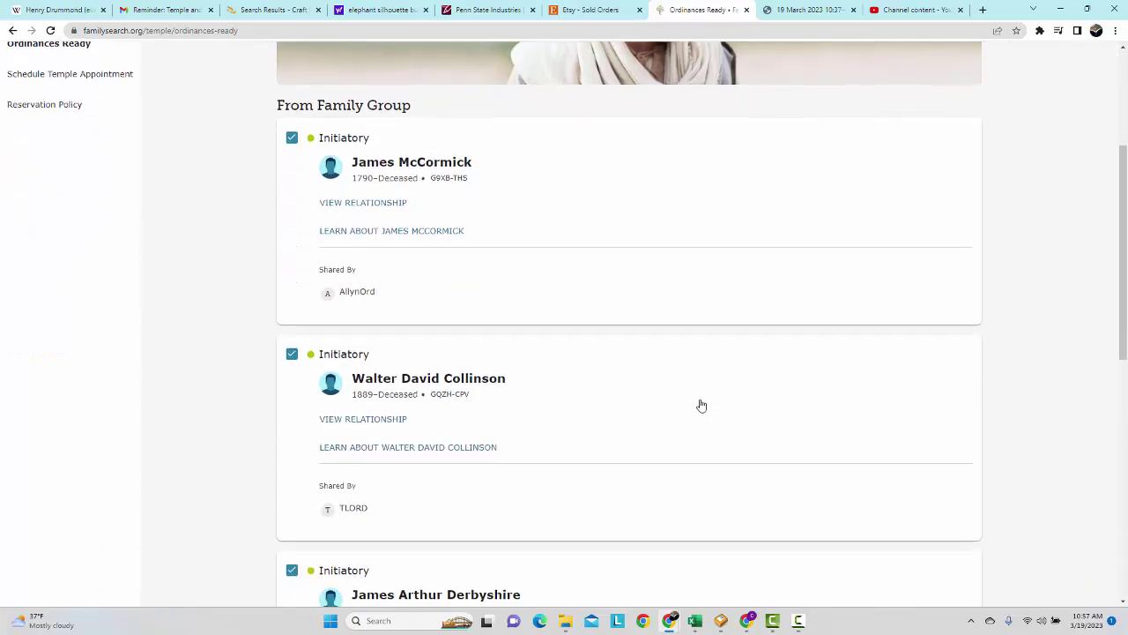
pyautogui.scroll(-2, 702, 406)
pyautogui.scroll(-2, 701, 405)
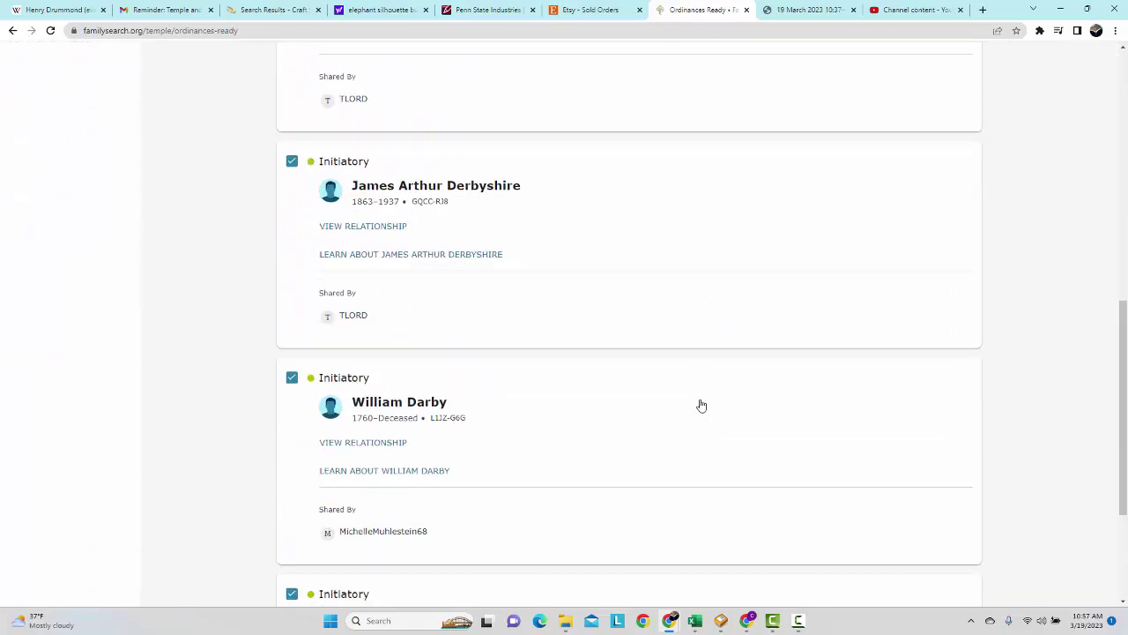
pyautogui.scroll(-2, 702, 405)
pyautogui.scroll(2, 702, 405)
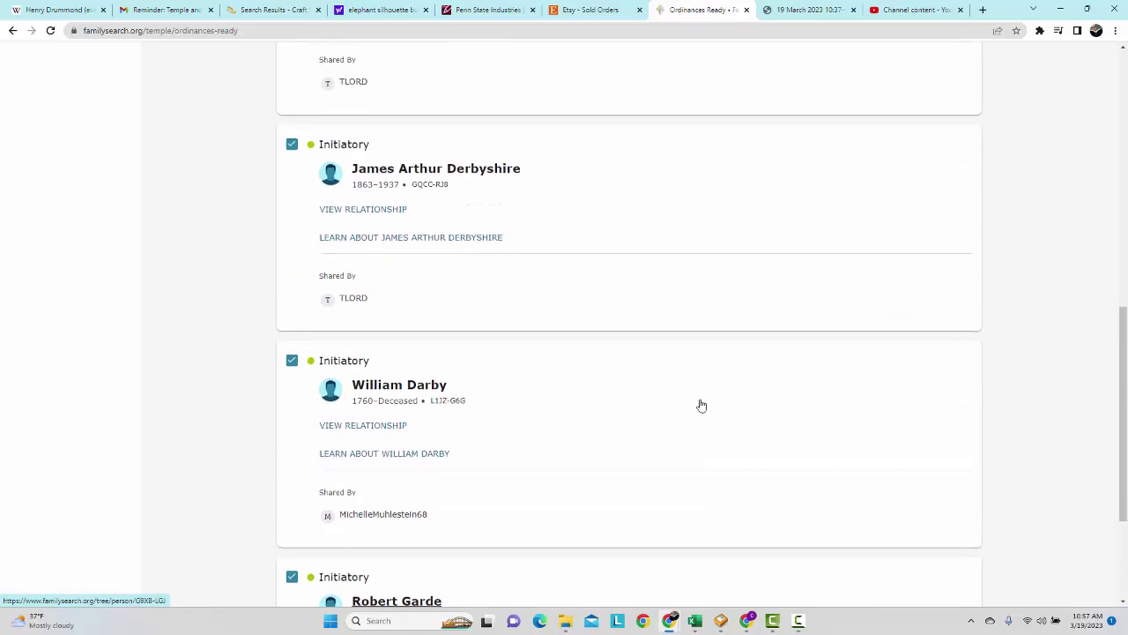
pyautogui.scroll(1, 702, 405)
pyautogui.scroll(1, 701, 405)
pyautogui.scroll(2, 702, 405)
pyautogui.scroll(2, 702, 405)
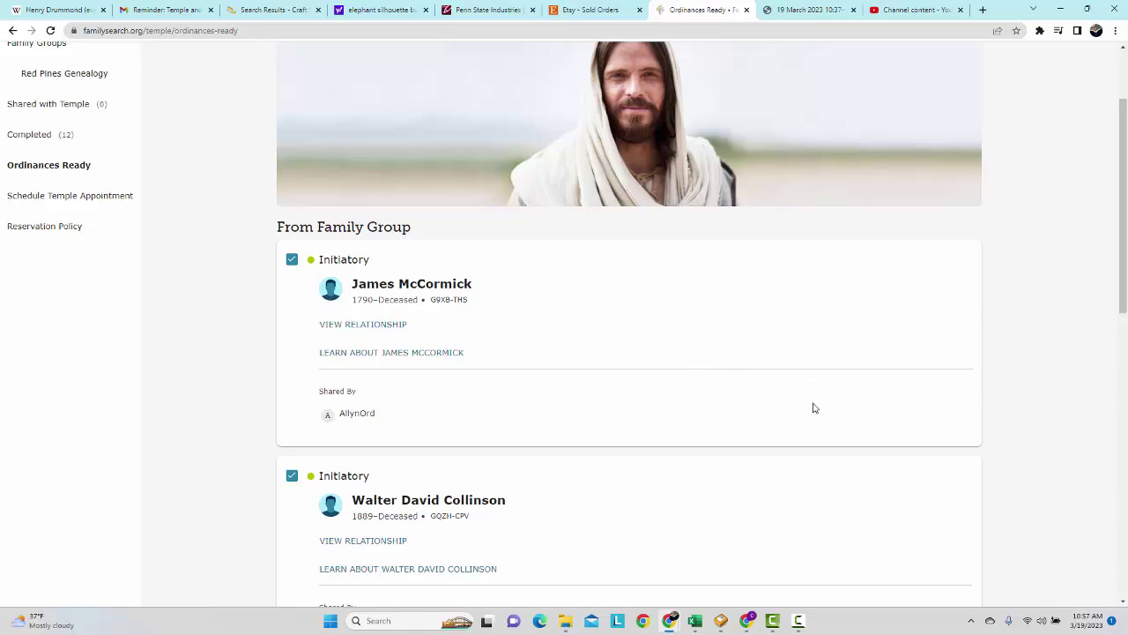
# Step: Review the five checked Initiatory cards down to the TAKE TO THE TEMPLE button
pyautogui.scroll(-1, 814, 408)
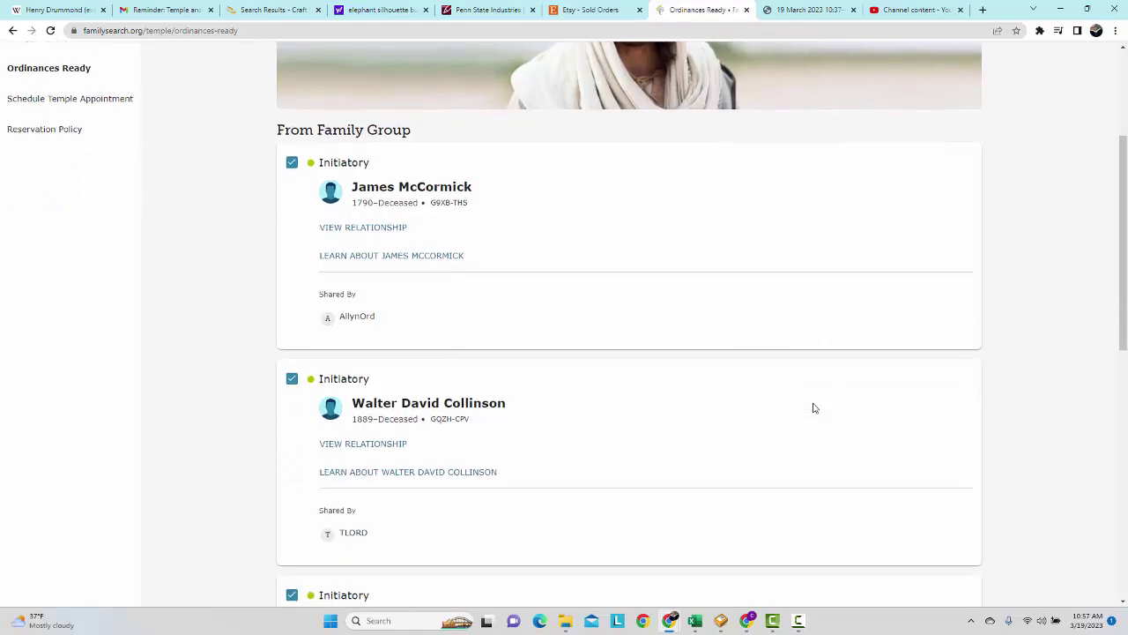
pyautogui.scroll(-1, 815, 408)
pyautogui.scroll(-1, 815, 408)
pyautogui.scroll(-1, 815, 408)
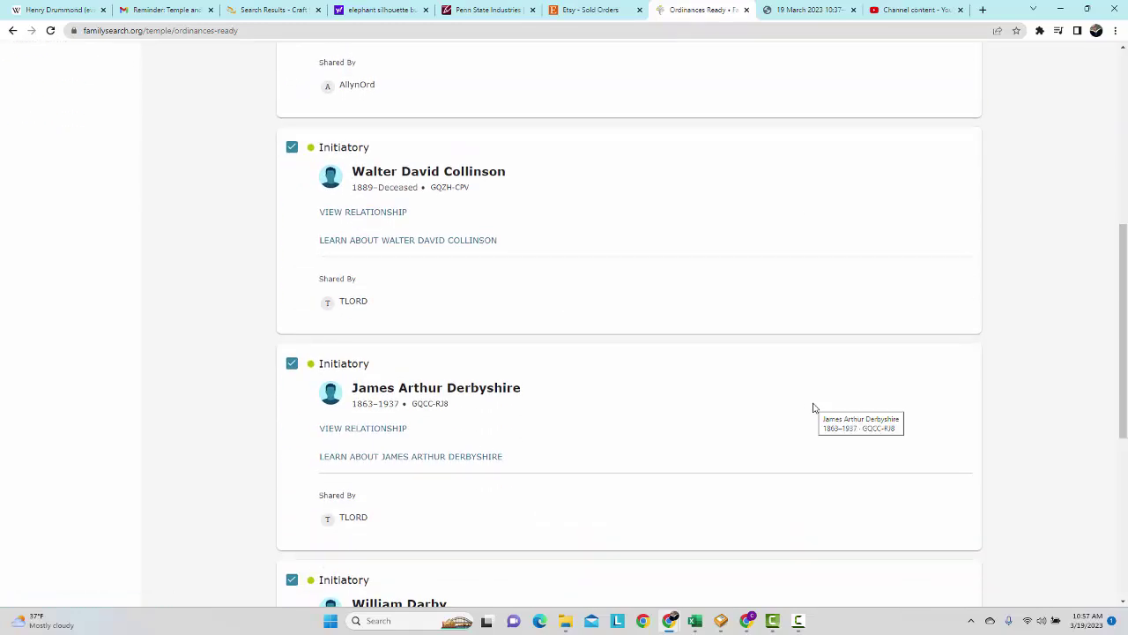
pyautogui.scroll(-1, 815, 409)
pyautogui.scroll(-1, 815, 408)
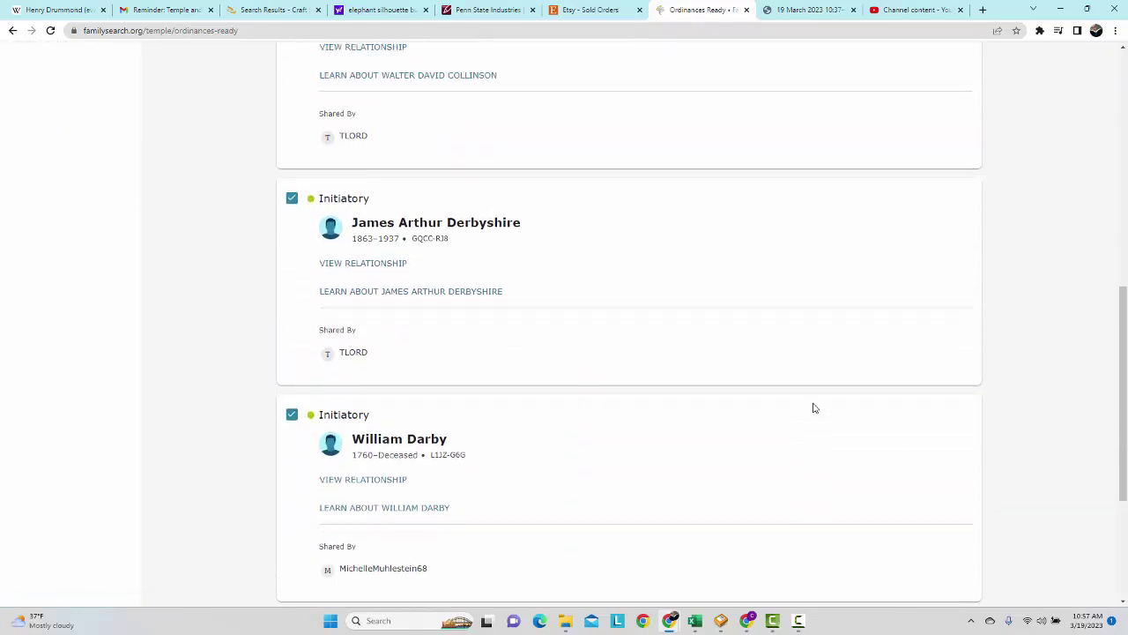
pyautogui.scroll(-1, 815, 408)
pyautogui.scroll(-2, 811, 405)
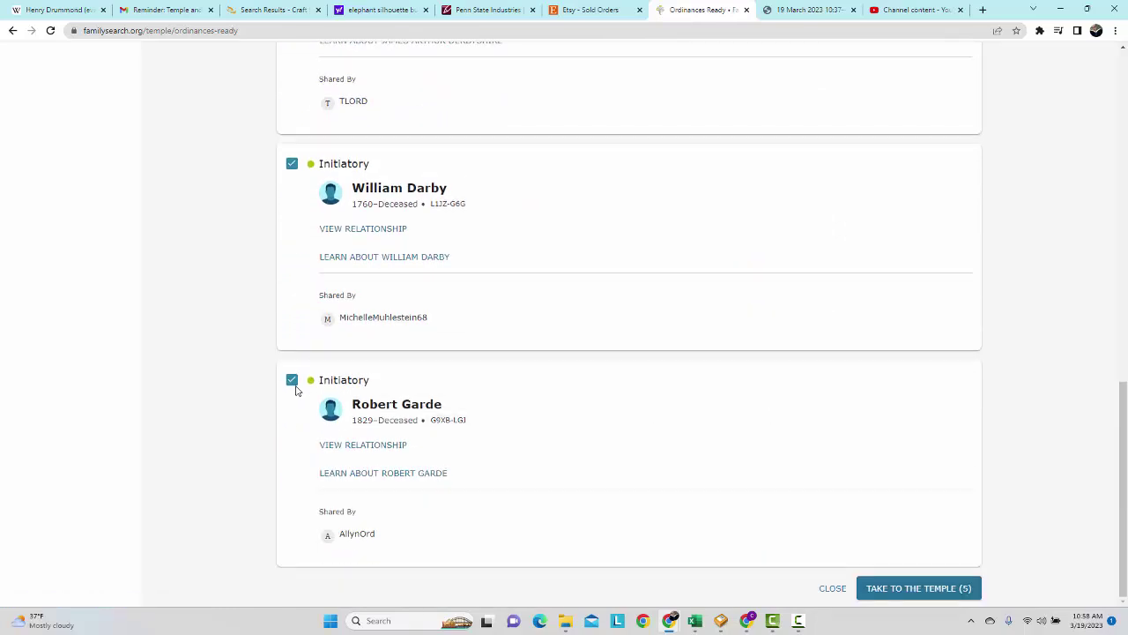
pyautogui.scroll(1, 296, 390)
pyautogui.scroll(1, 296, 390)
pyautogui.scroll(1, 296, 389)
pyautogui.scroll(1, 296, 390)
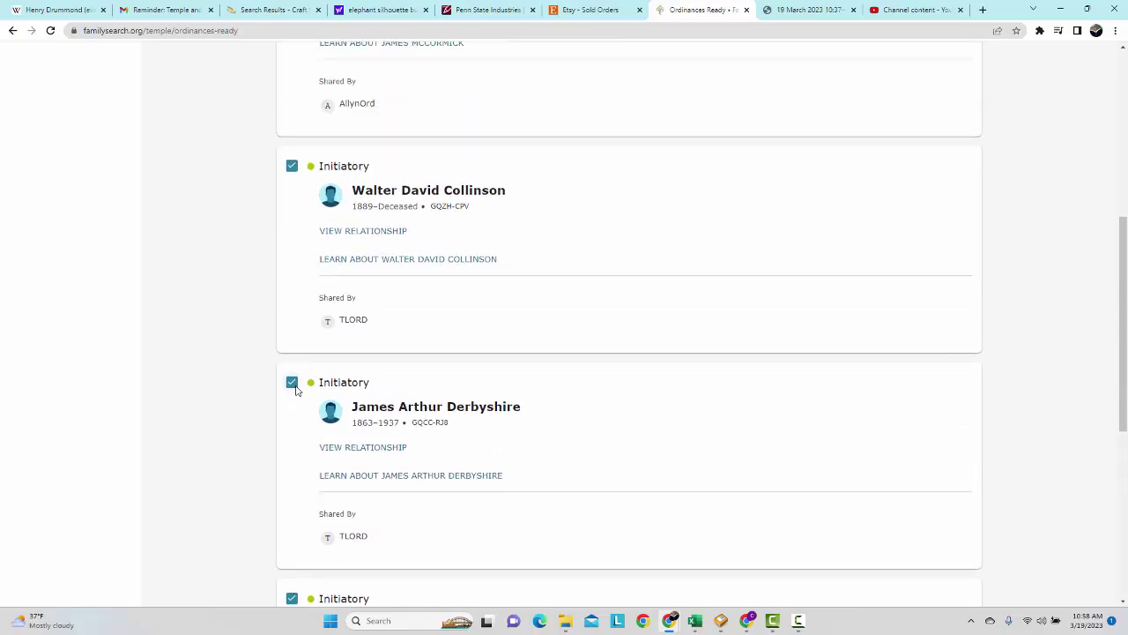
pyautogui.scroll(1, 296, 389)
pyautogui.scroll(1, 297, 389)
pyautogui.scroll(1, 296, 389)
pyautogui.scroll(1, 296, 390)
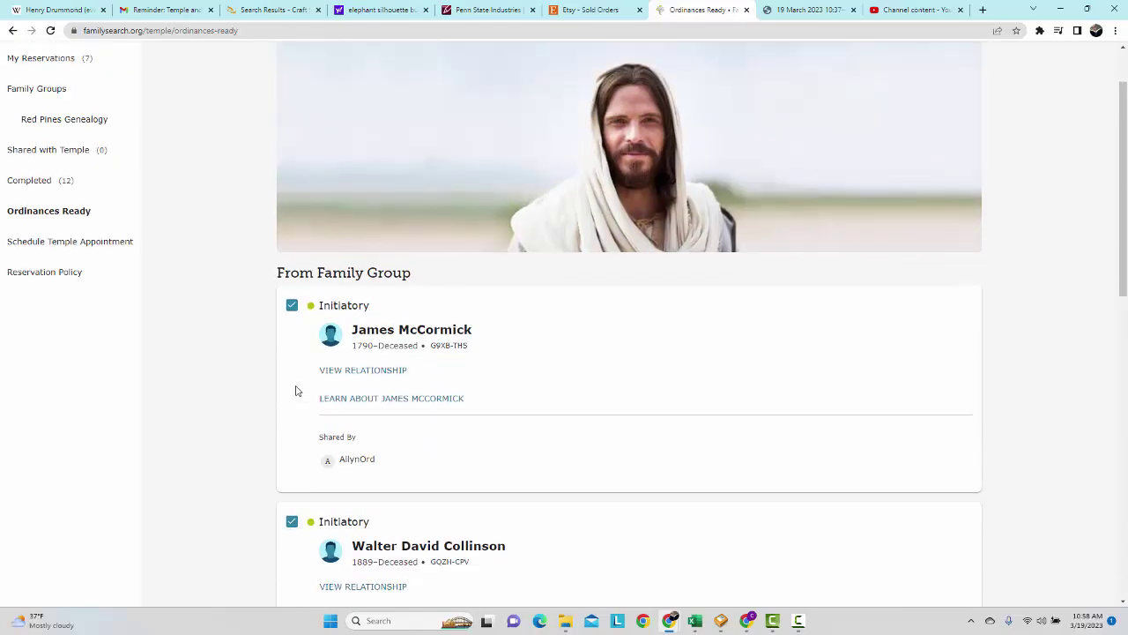
pyautogui.scroll(-2, 296, 390)
pyautogui.scroll(-3, 296, 389)
pyautogui.scroll(-2, 296, 389)
pyautogui.scroll(-1, 297, 389)
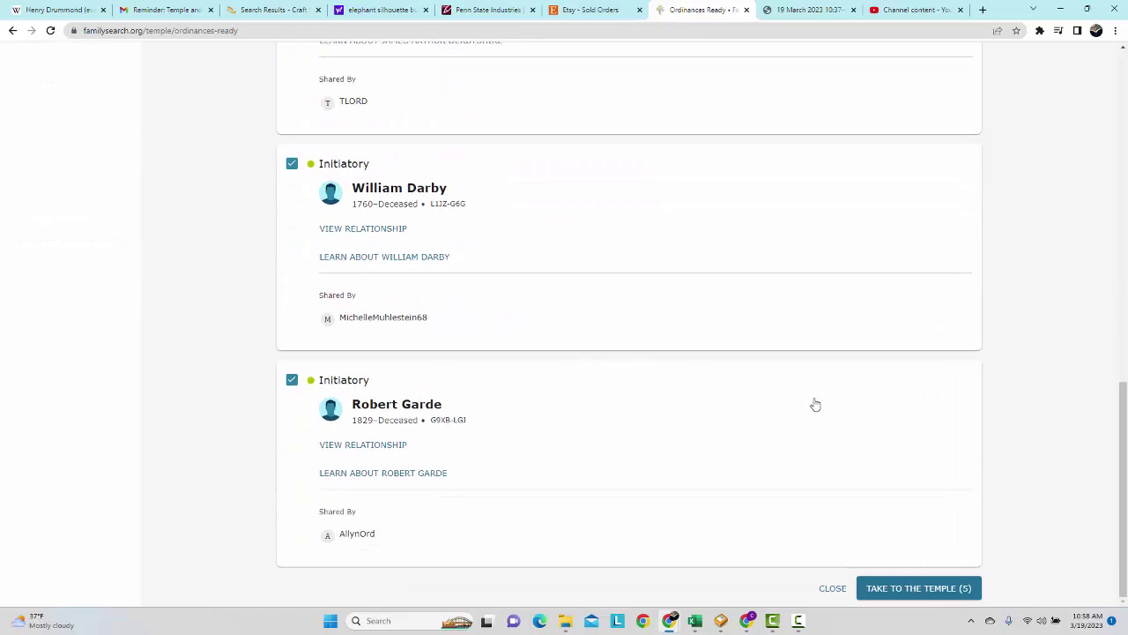
# Step: Generate the family name cards PDF for the five selected names and review both pages
pyautogui.click(905, 589)
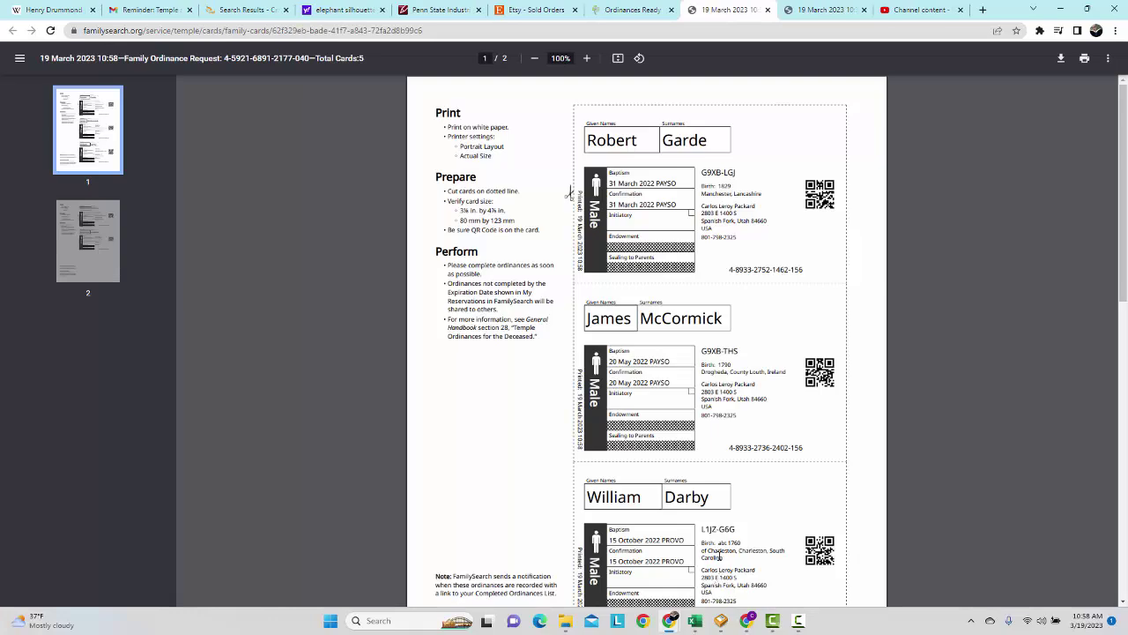
pyautogui.scroll(-3, 752, 369)
pyautogui.scroll(-3, 752, 368)
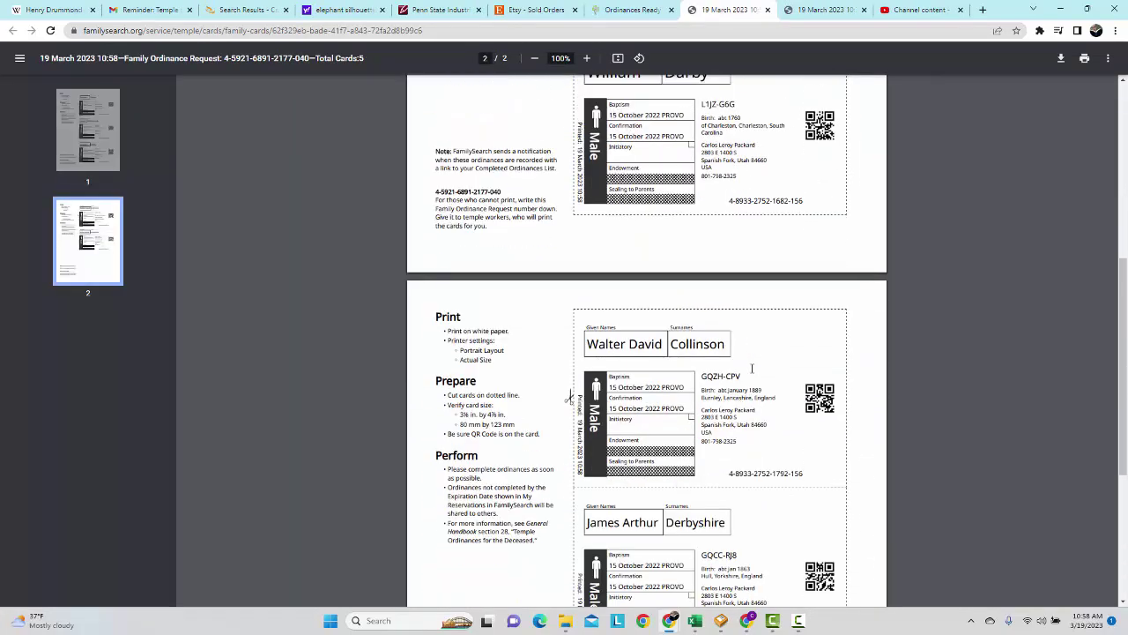
pyautogui.scroll(-3, 752, 369)
pyautogui.scroll(-1, 752, 368)
pyautogui.scroll(4, 752, 368)
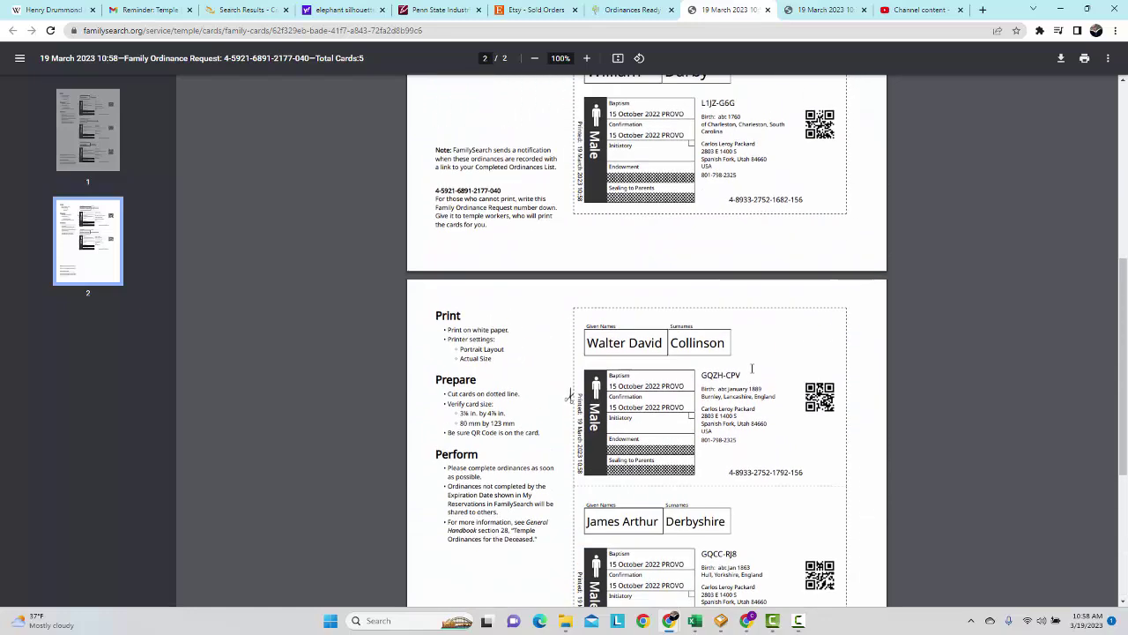
pyautogui.scroll(2, 752, 369)
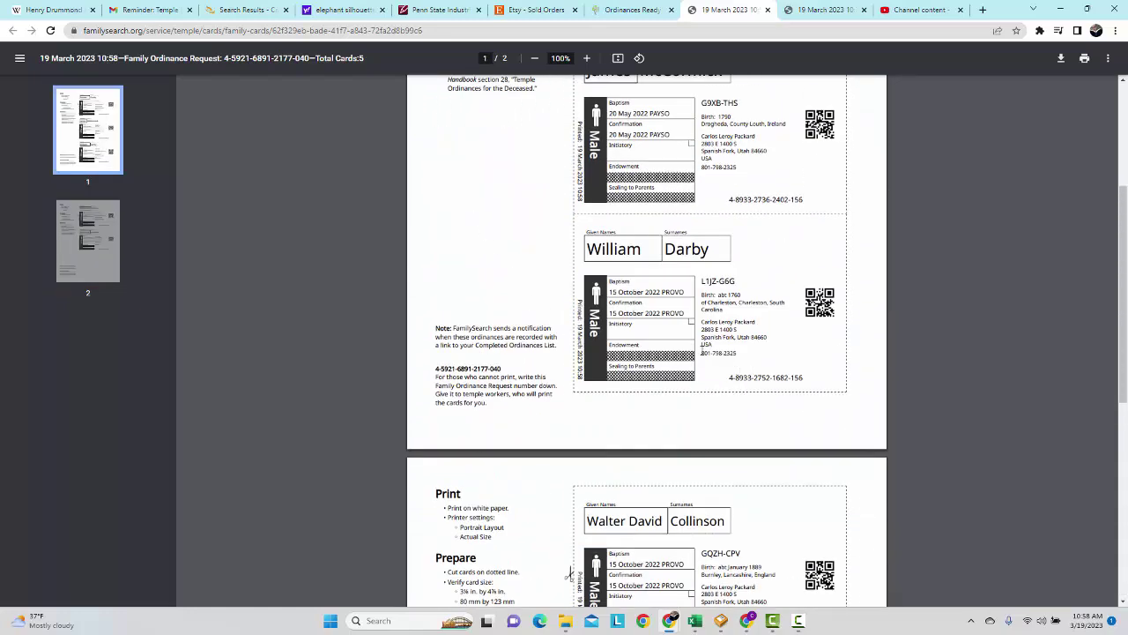
# Step: Print the two-page ordinance card PDF in black and white
pyautogui.click(1084, 58)
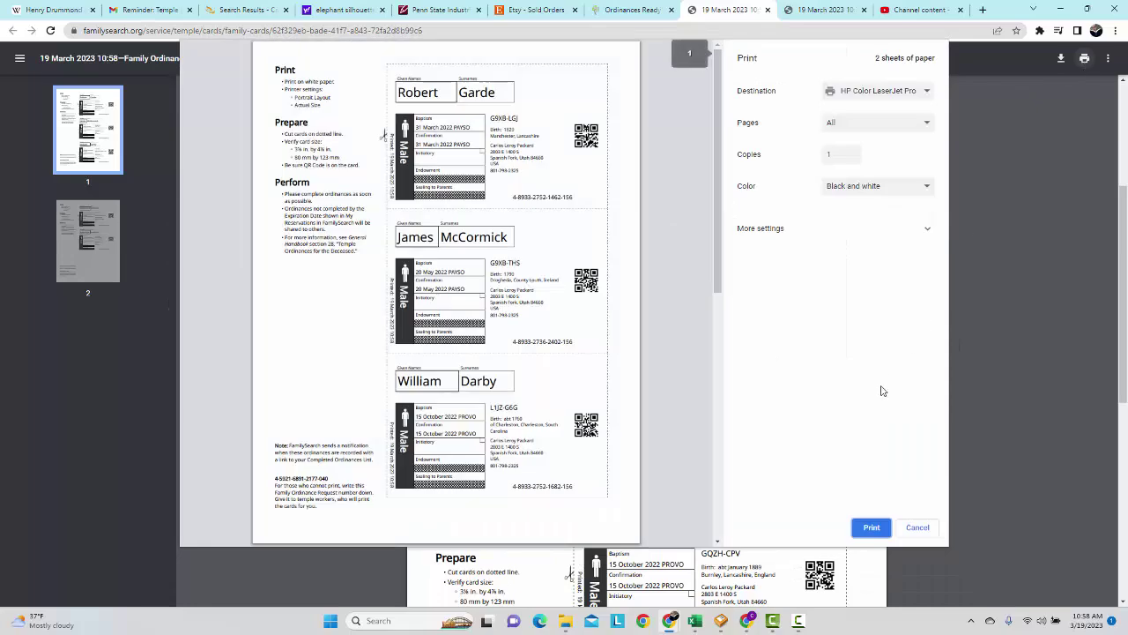
pyautogui.click(871, 527)
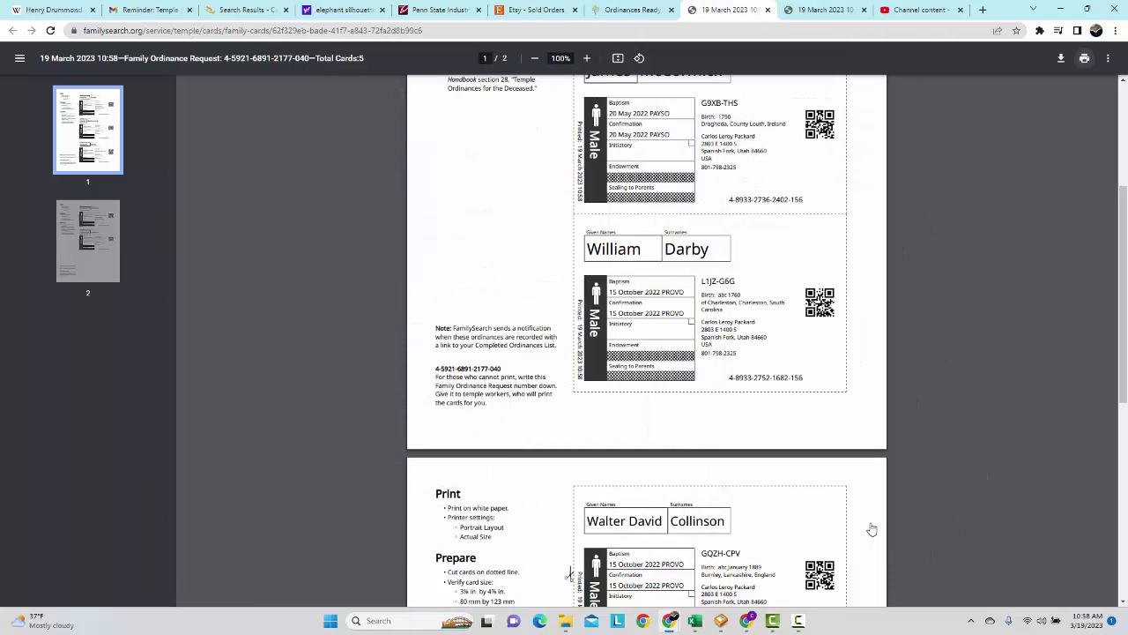